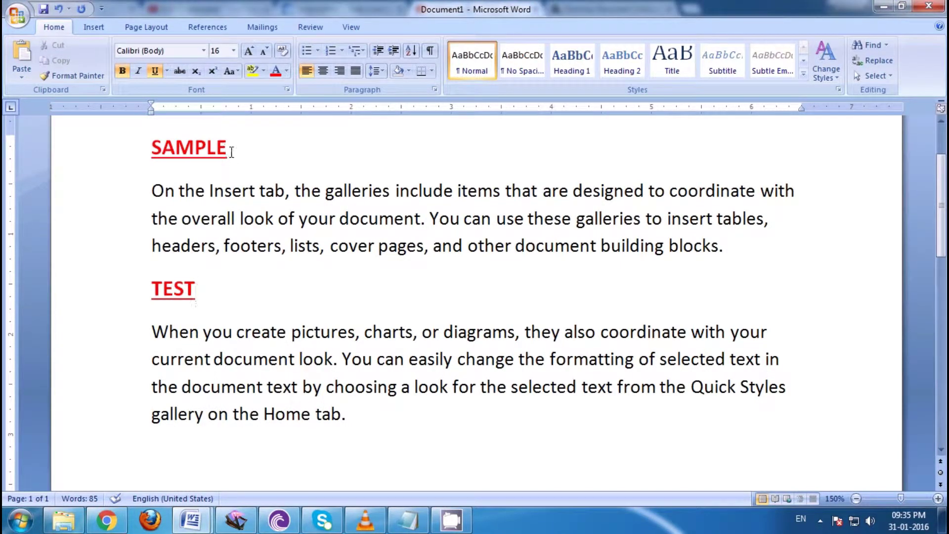
Copy the SAMPLE heading and paste it twice on a new line after the last paragraph
left_click_drag(231, 152, 154, 153)
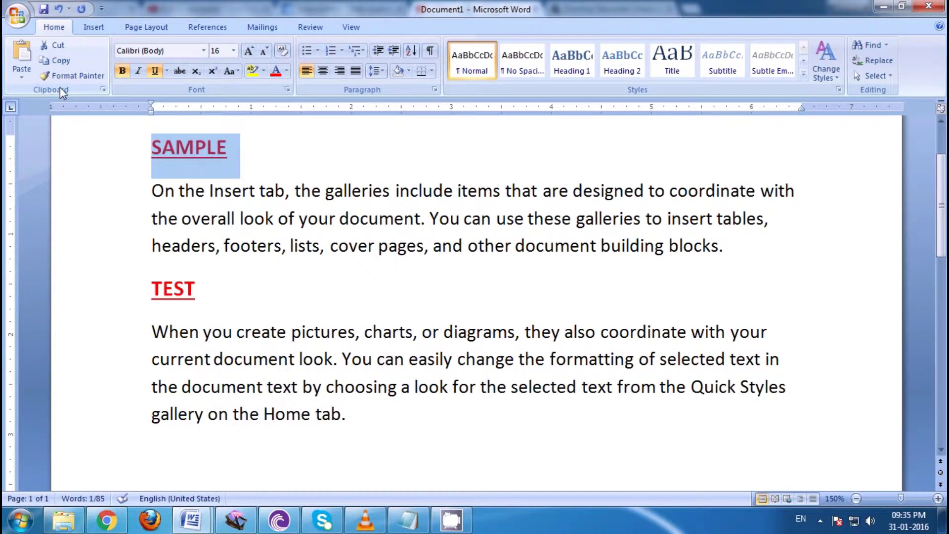
left_click(55, 62)
left_click(181, 430)
left_click(348, 429)
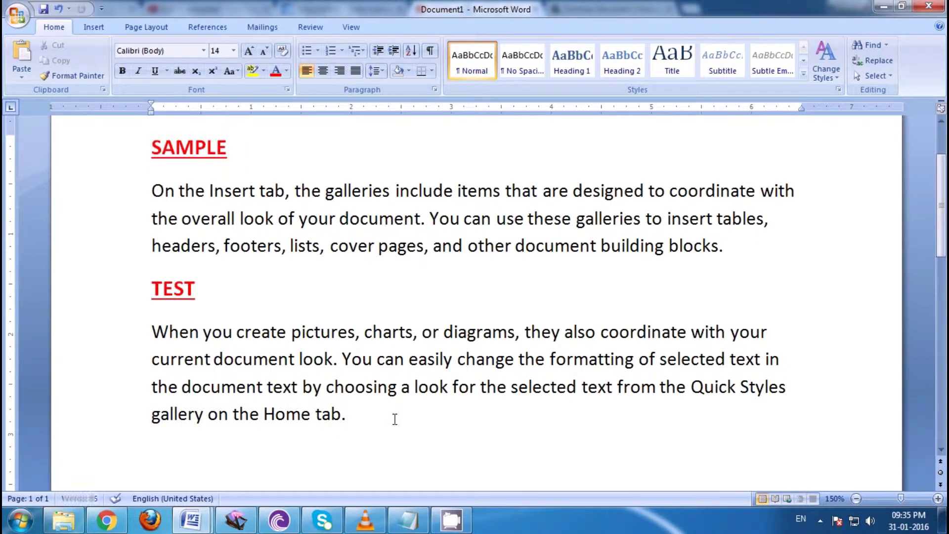
key("Return")
key("ctrl+v")
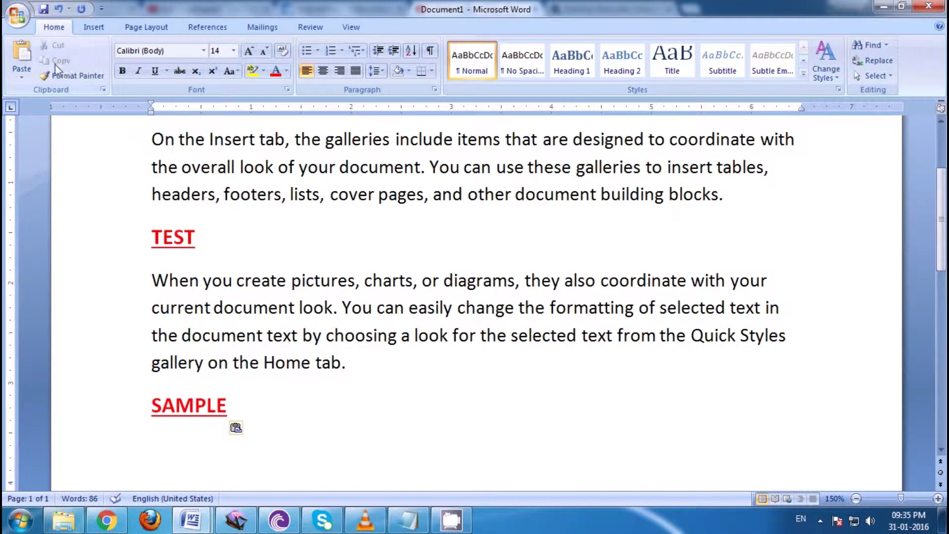
left_click(28, 53)
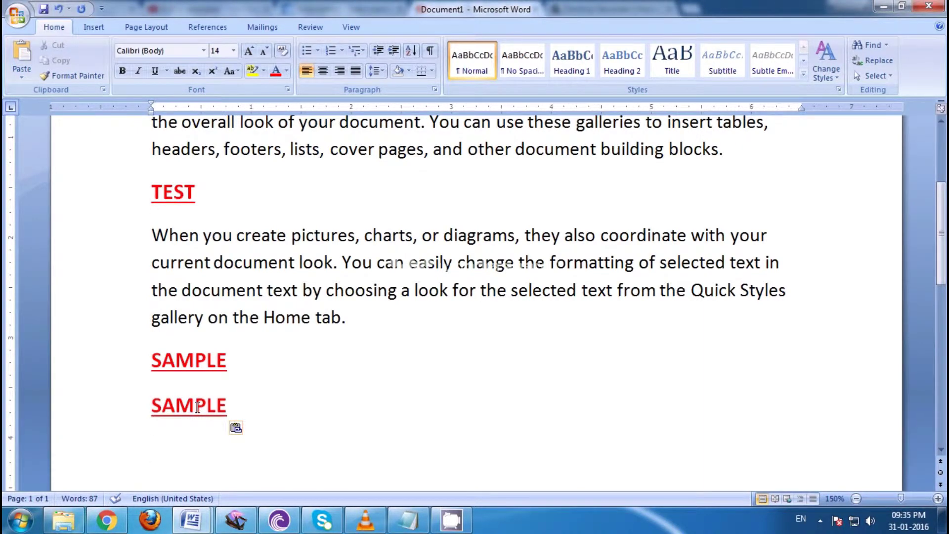
scroll(197, 391, "up", 1)
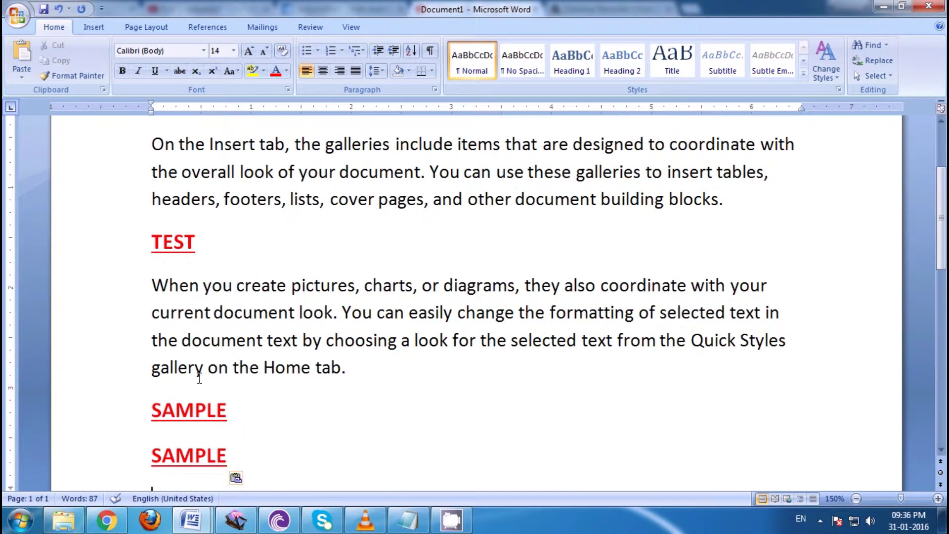
scroll(195, 296, "up", 1)
scroll(180, 352, "down", 1)
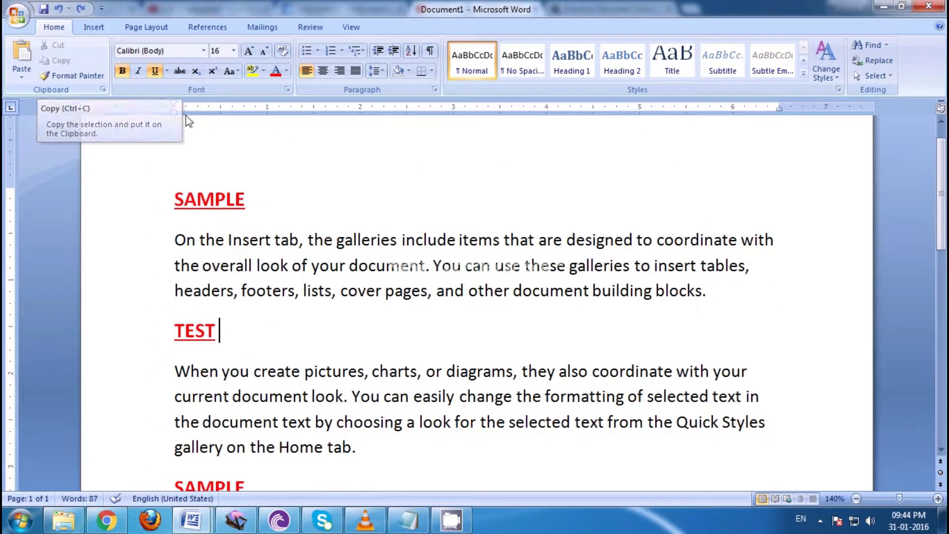
Copy the top SAMPLE heading
left_click_drag(252, 199, 173, 200)
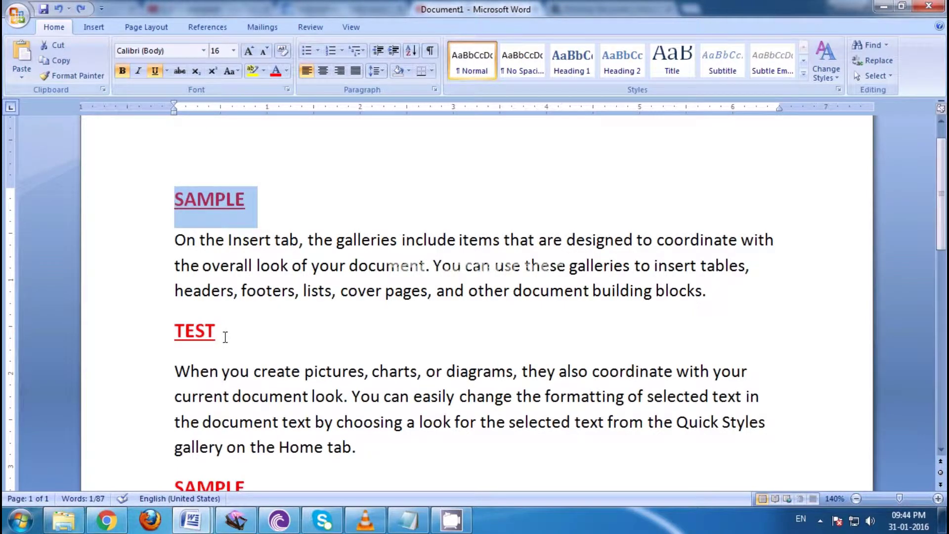
scroll(225, 337, "down", 1)
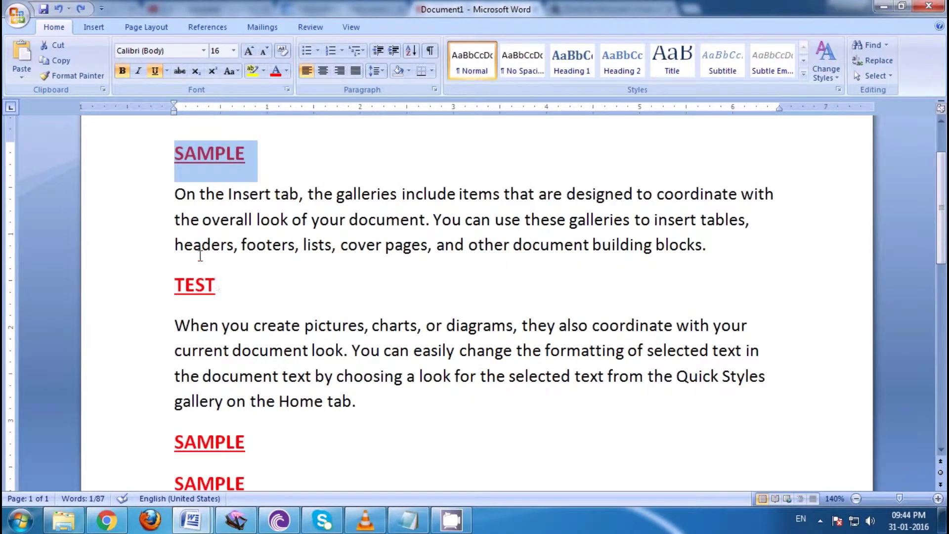
left_click(61, 61)
right_click(225, 165)
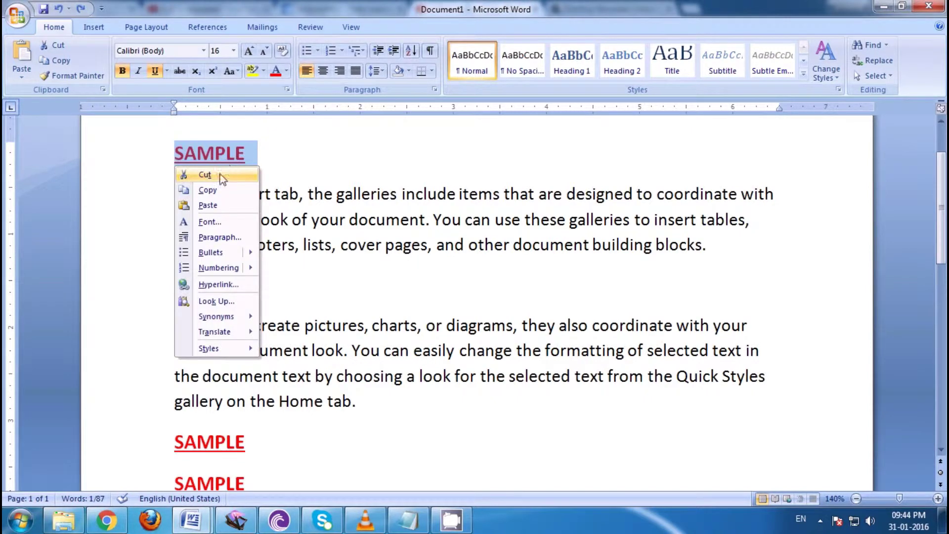
left_click(219, 193)
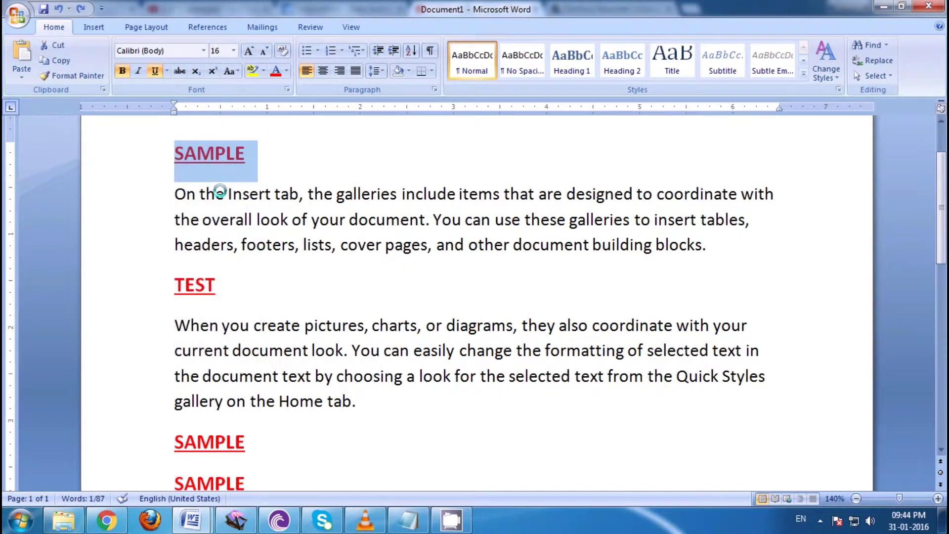
Paste SAMPLE right after TEST and remove the extra blank line beneath it
left_click(235, 285)
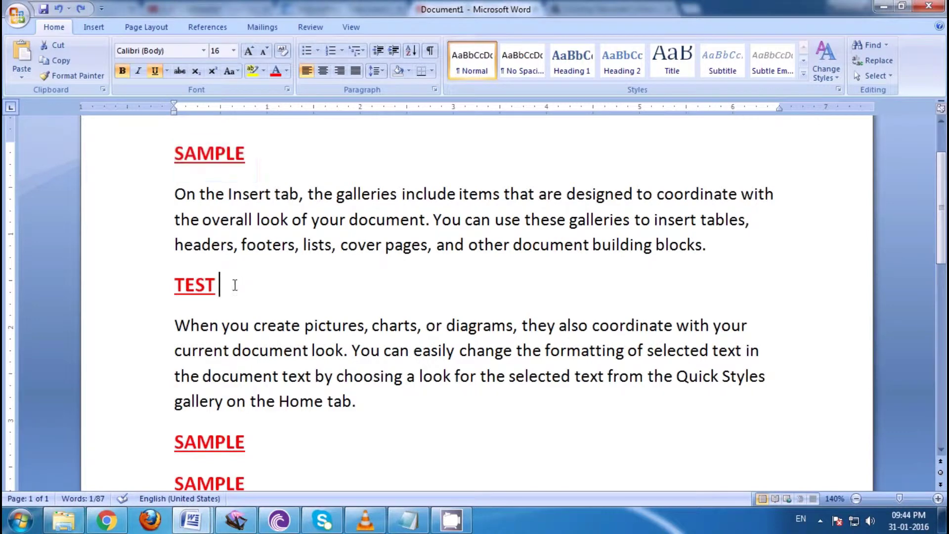
right_click(232, 277)
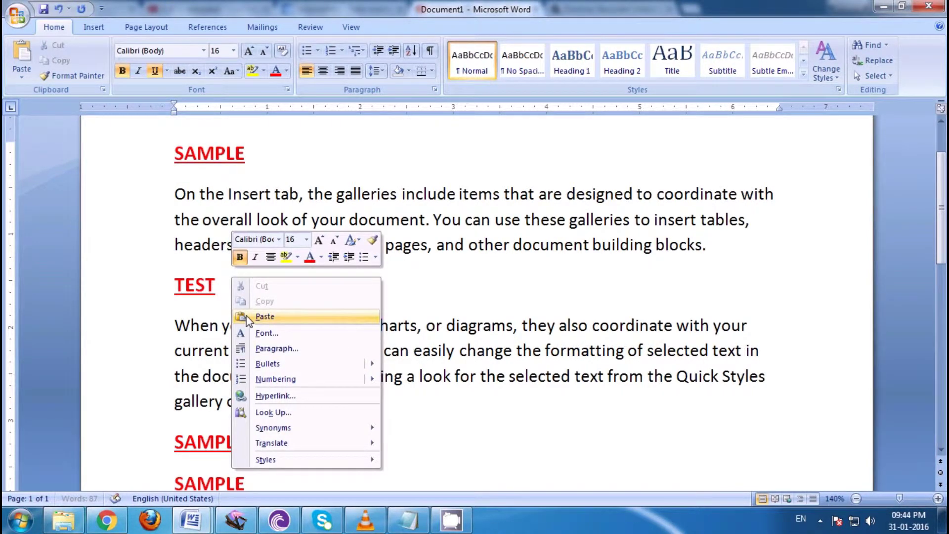
left_click(231, 282)
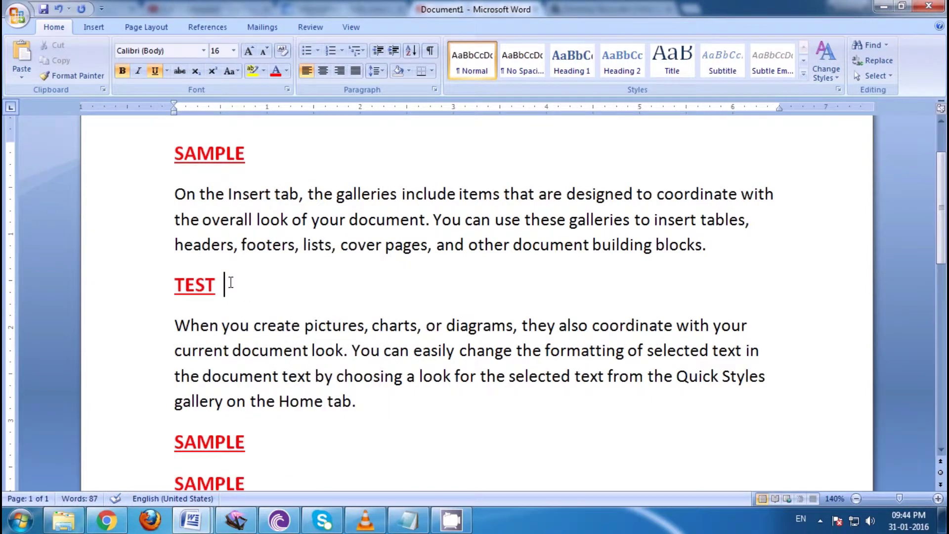
right_click(230, 282)
left_click(242, 322)
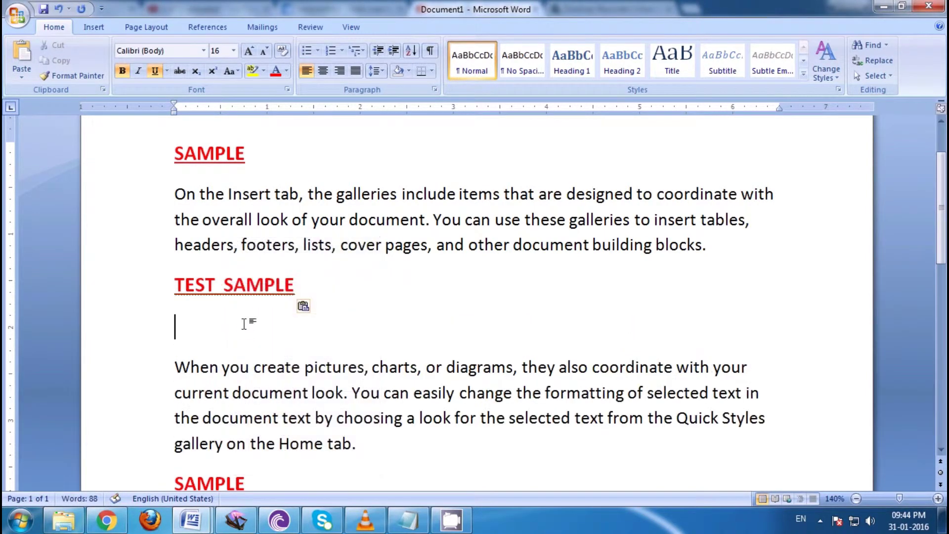
key("BackSpace")
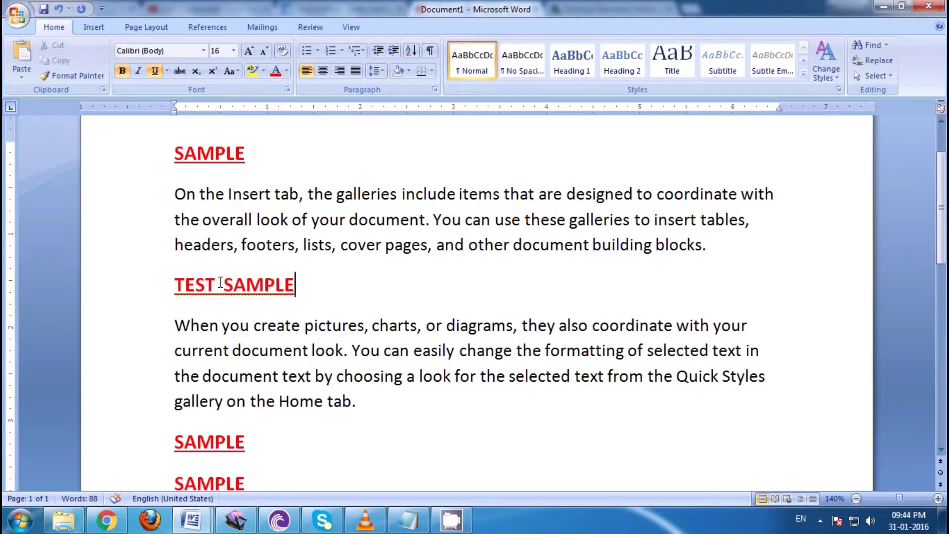
left_click(264, 284)
Paste a red SAMPLE inline after 'Home tab.' at the end of the second paragraph
left_click(378, 398)
left_click(22, 54)
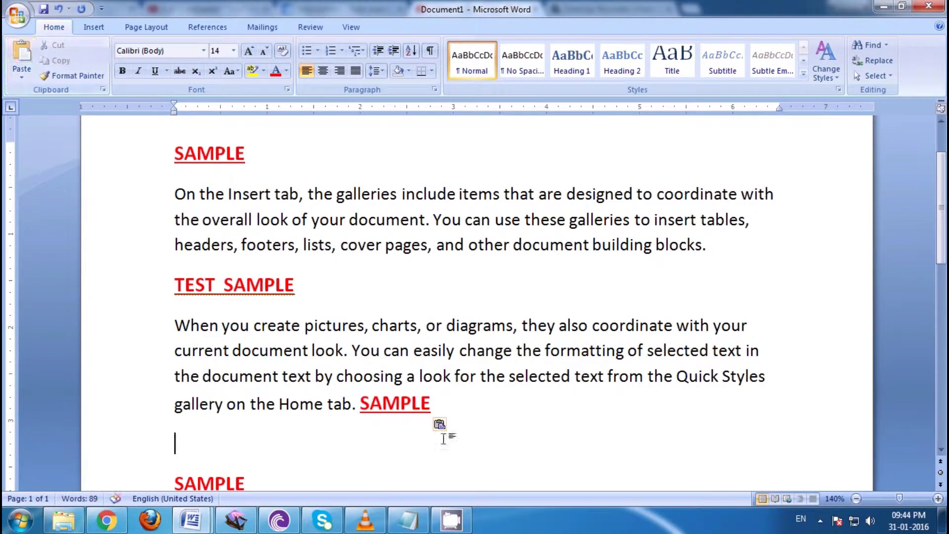
key("ctrl+v")
left_click(433, 404)
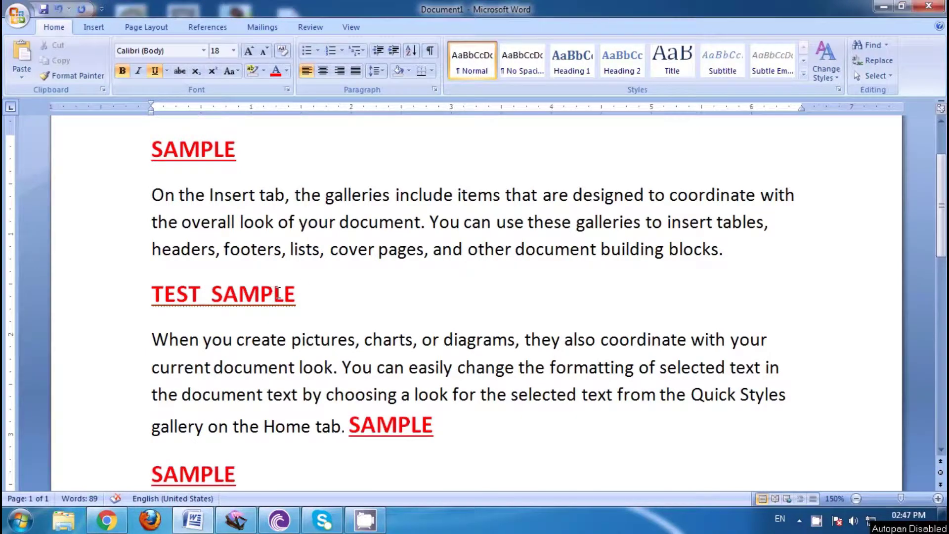
Cut SAMPLE out of the TEST SAMPLE heading so it reads just TEST
left_click_drag(295, 293, 213, 293)
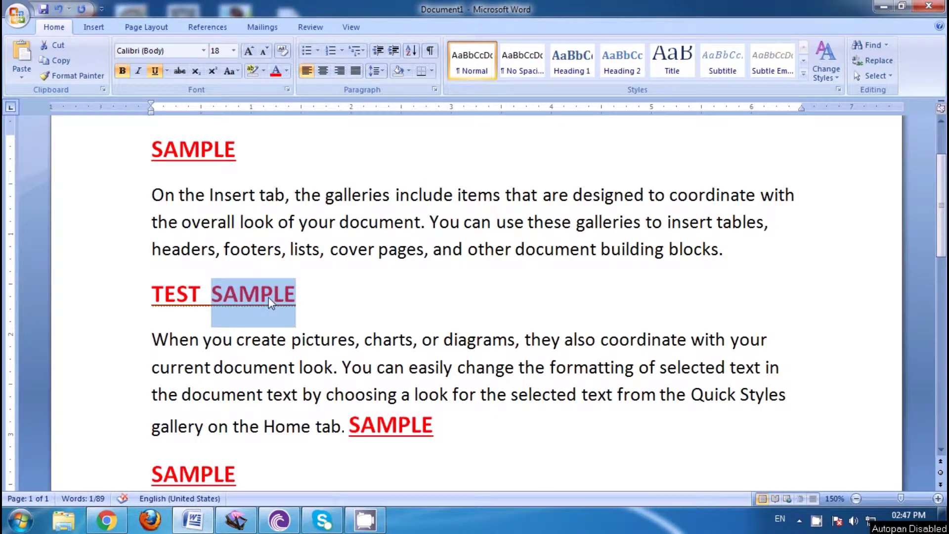
key("Left")
left_click_drag(297, 294, 211, 294)
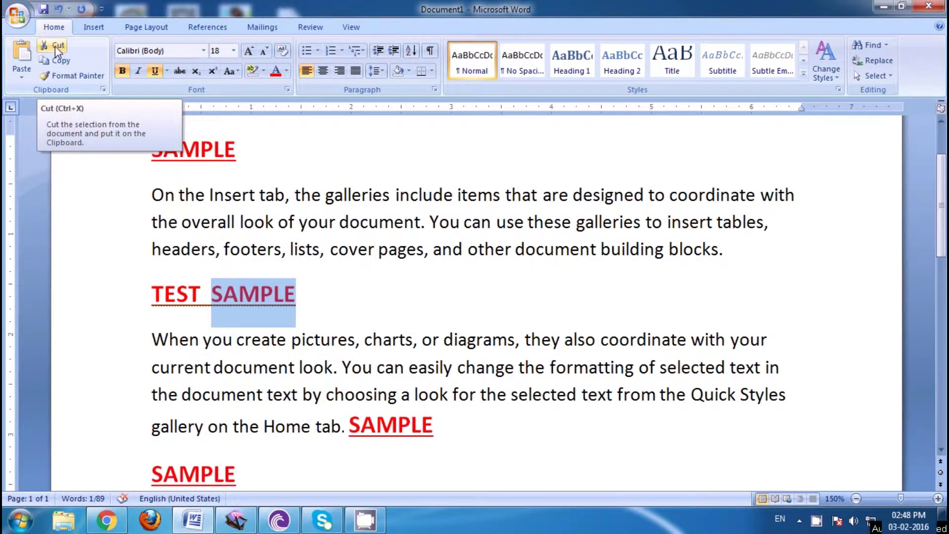
left_click(54, 46)
left_click(229, 297)
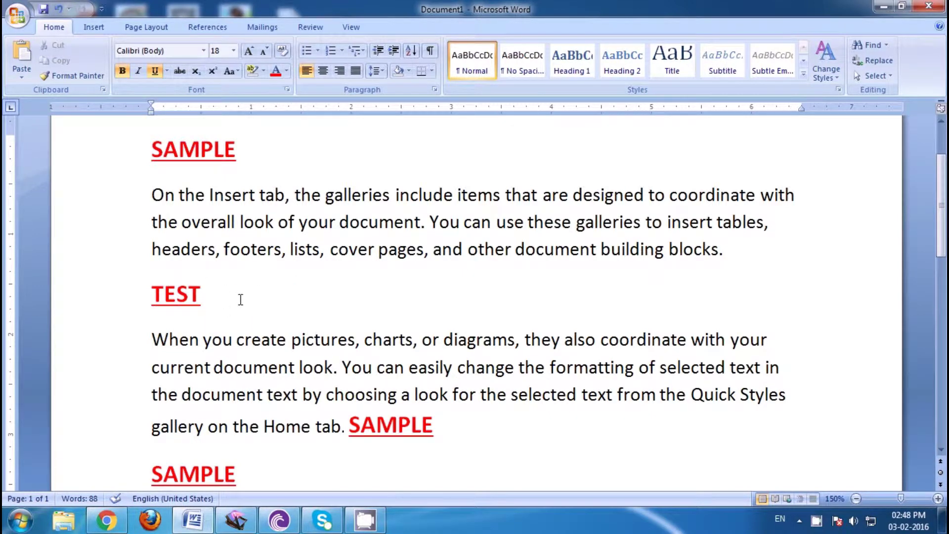
scroll(544, 450, "down", 2)
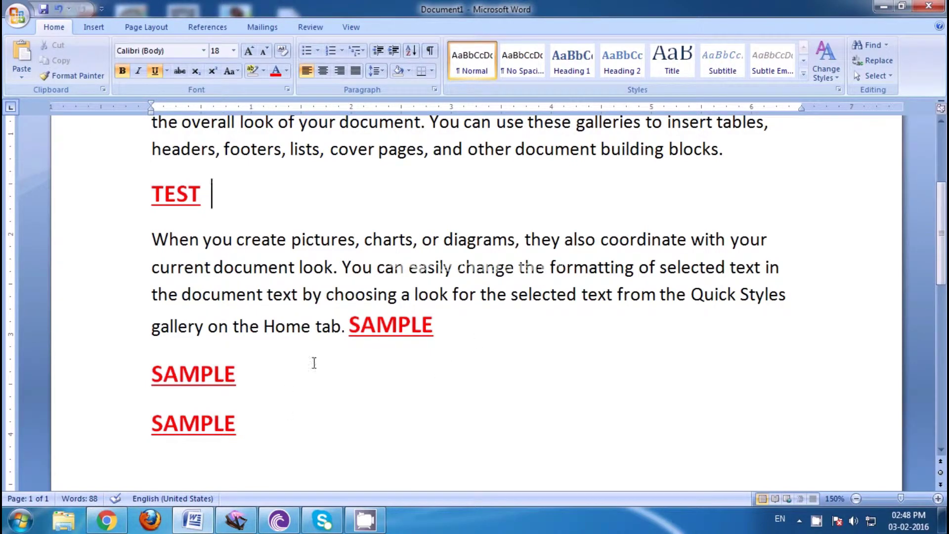
left_click(341, 267)
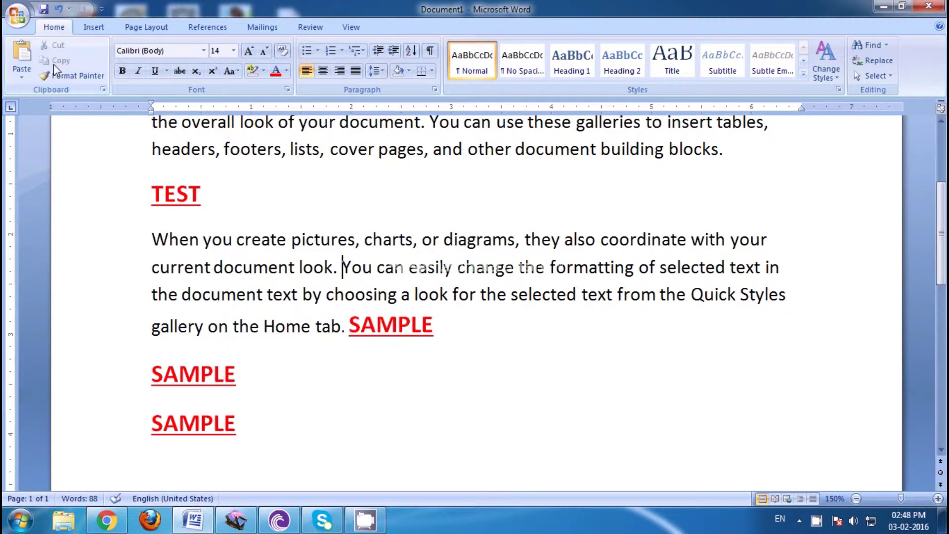
Paste SAMPLE before 'You' in the paragraph, then cut it back out
key("ctrl+v")
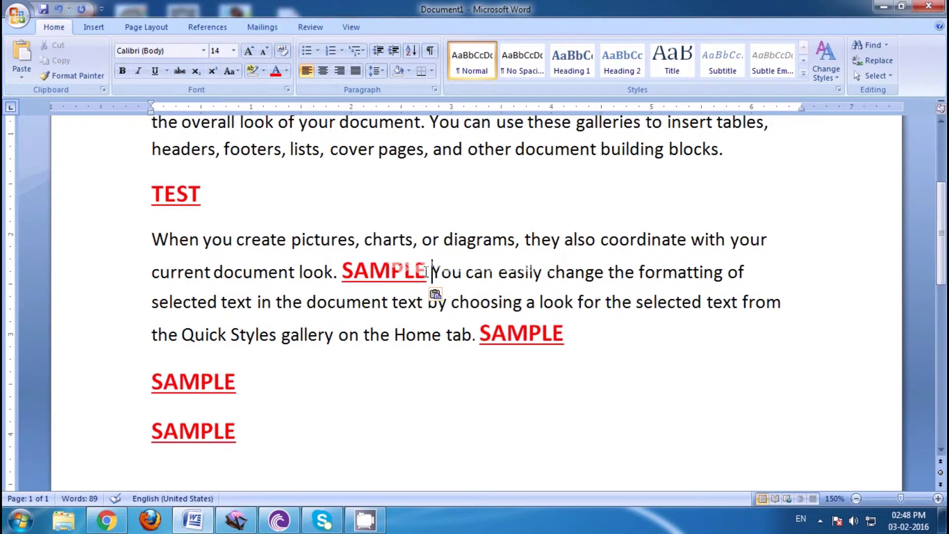
left_click_drag(426, 271, 342, 272)
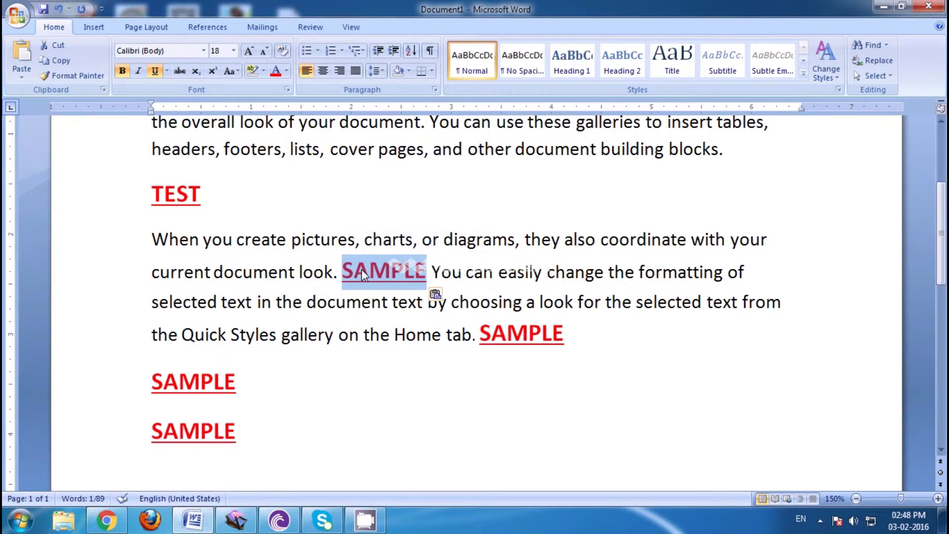
left_click(58, 47)
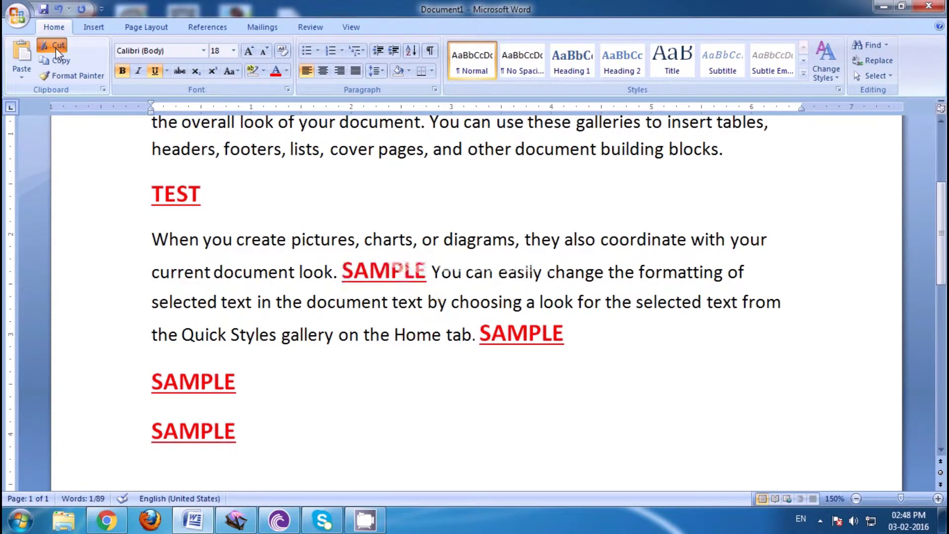
left_click(220, 196)
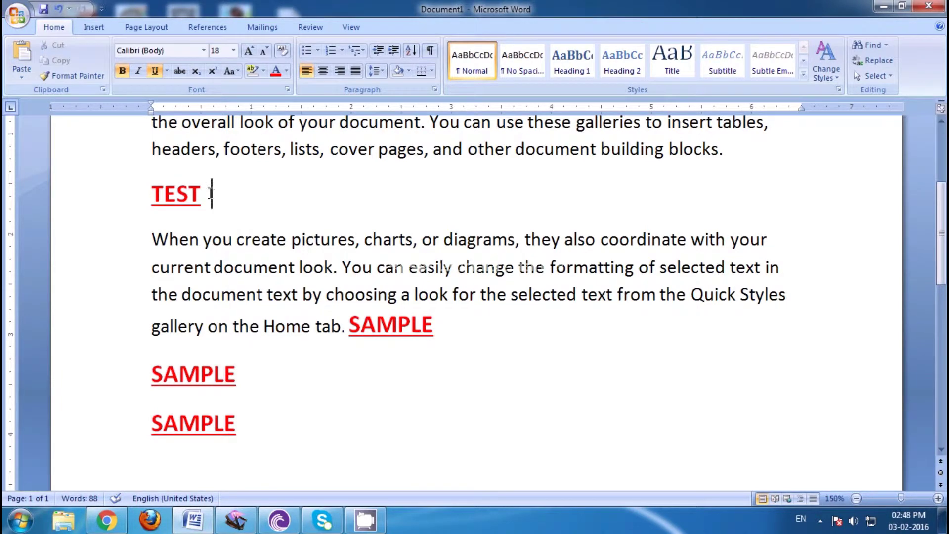
Paste SAMPLE beside TEST, overtype it with X, undo, then delete it
left_click(22, 52)
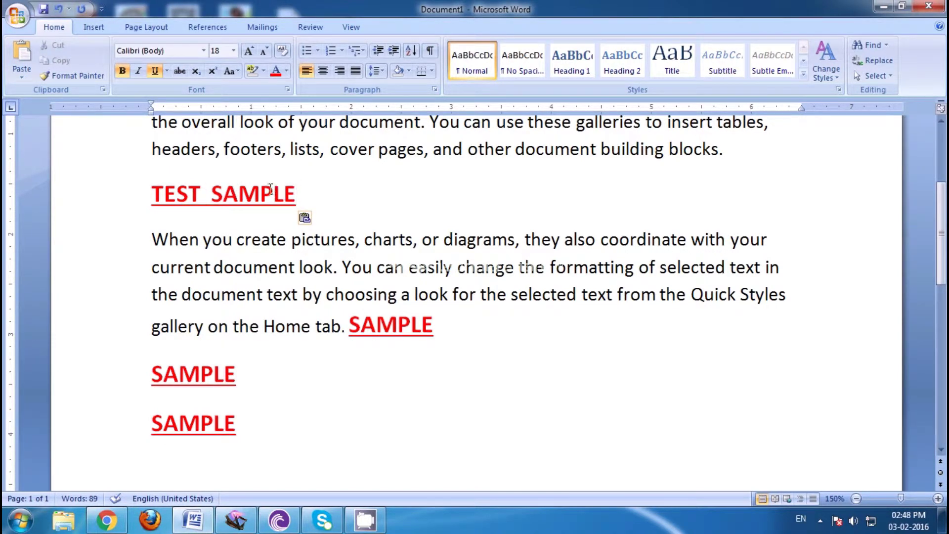
left_click_drag(297, 194, 217, 194)
key("ctrl+c")
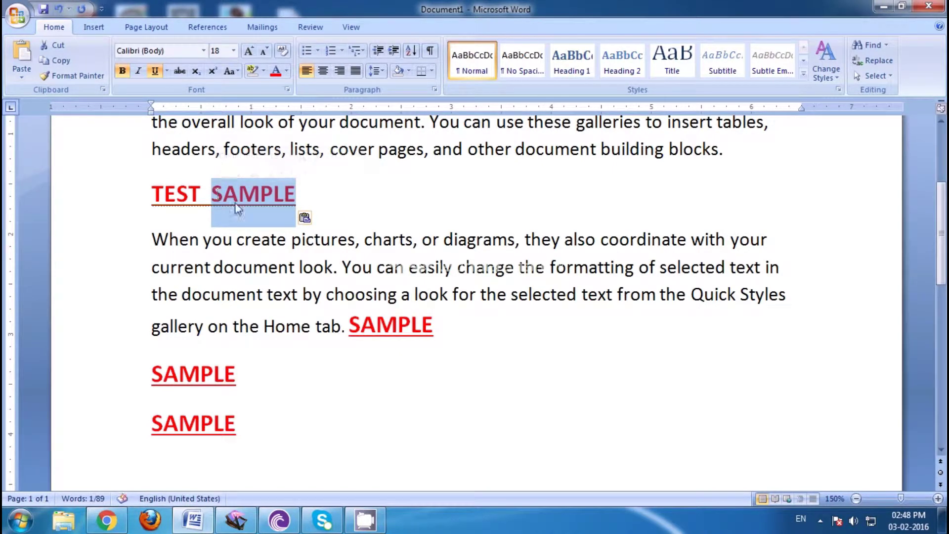
type("X")
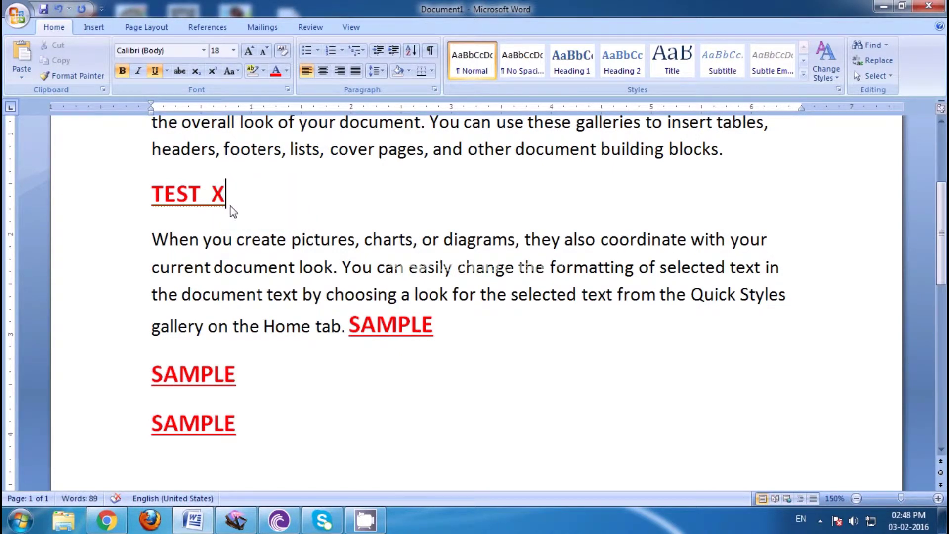
key("ctrl+z")
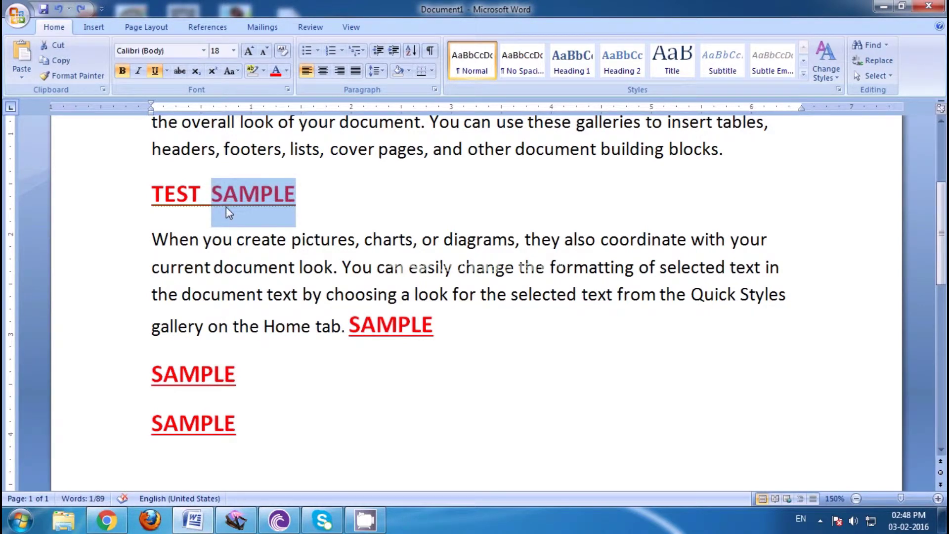
left_click(227, 208)
key("Delete")
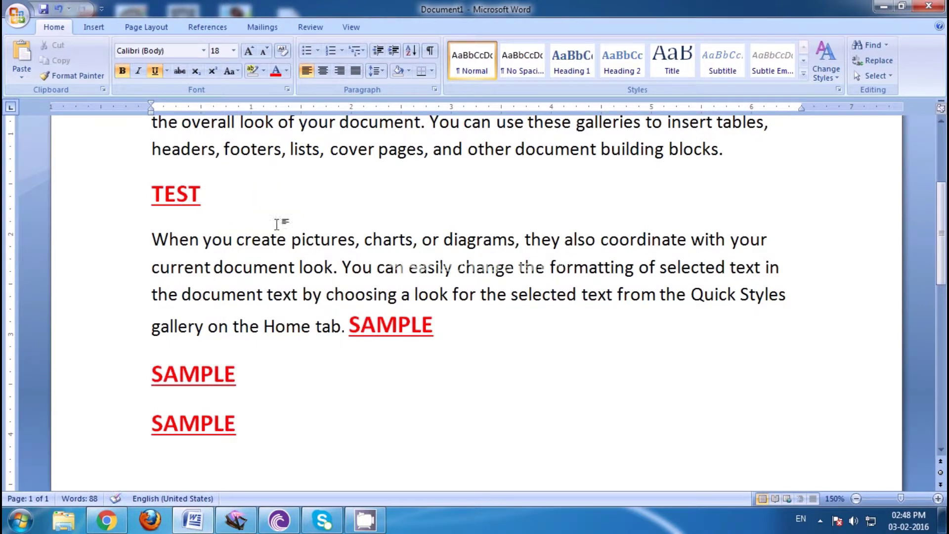
Paste SAMPLE into the paragraph right after 'formatting'
left_click(338, 267)
left_click(639, 271)
key("ctrl+v")
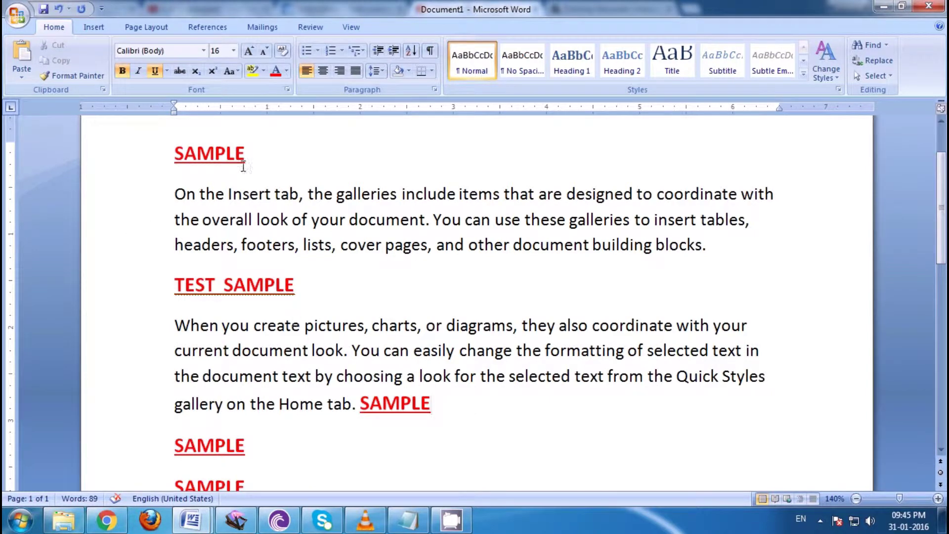
Copy the word TEST from the heading and place the cursor at the end of that line
left_click_drag(219, 281, 173, 284)
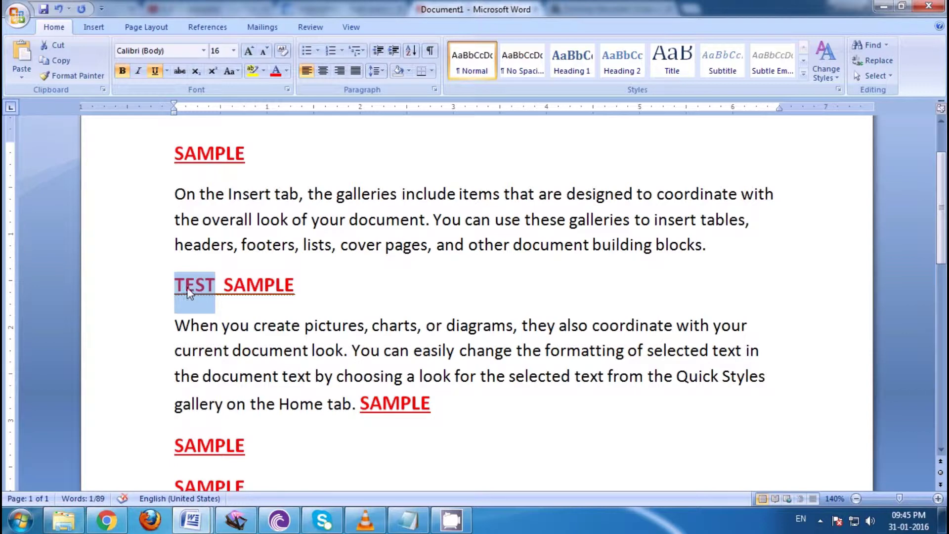
right_click(191, 287)
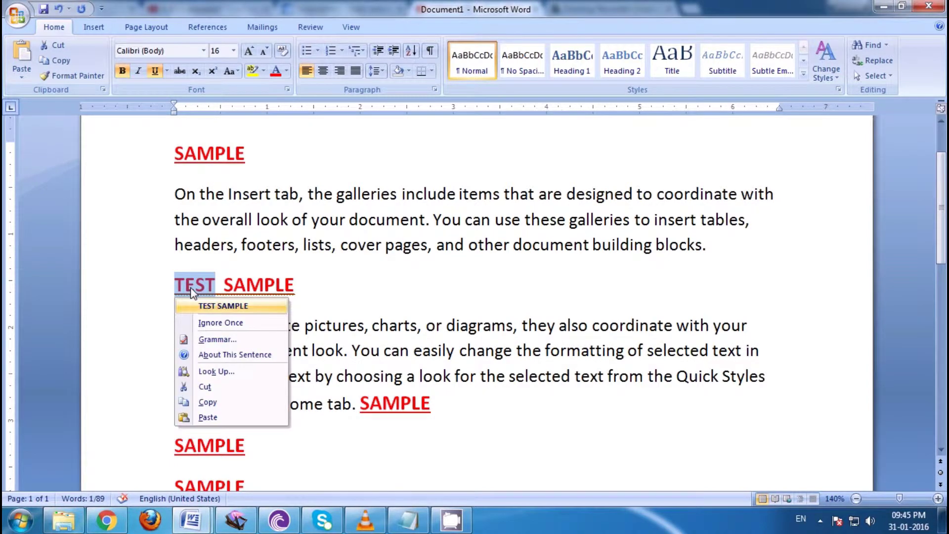
key("Escape")
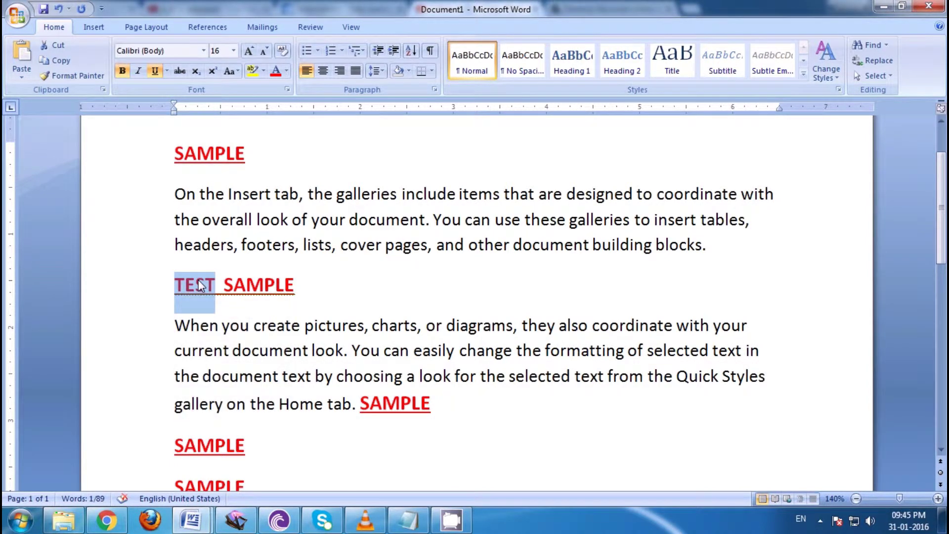
right_click(198, 280)
key("Escape")
left_click(328, 295)
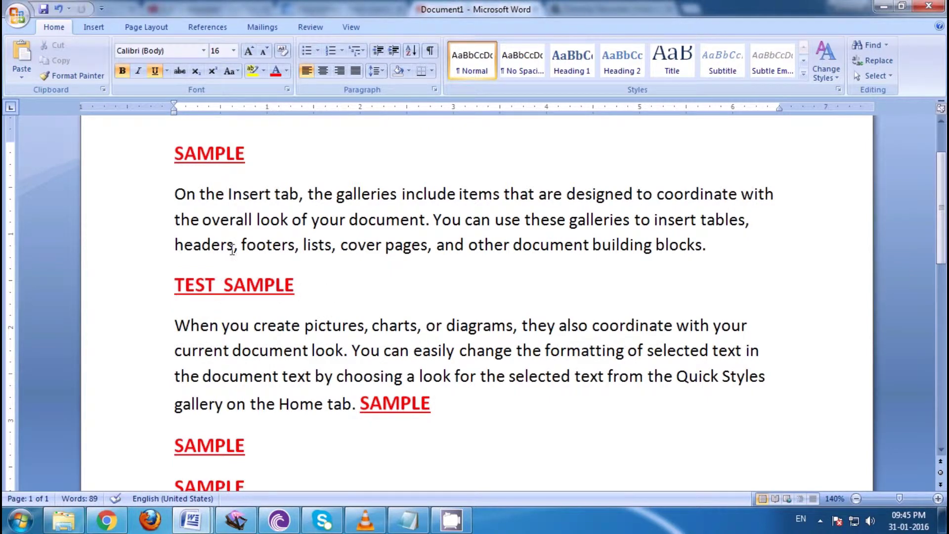
Use Paste Special to add TEST as a linked Unformatted Text paste
left_click(21, 73)
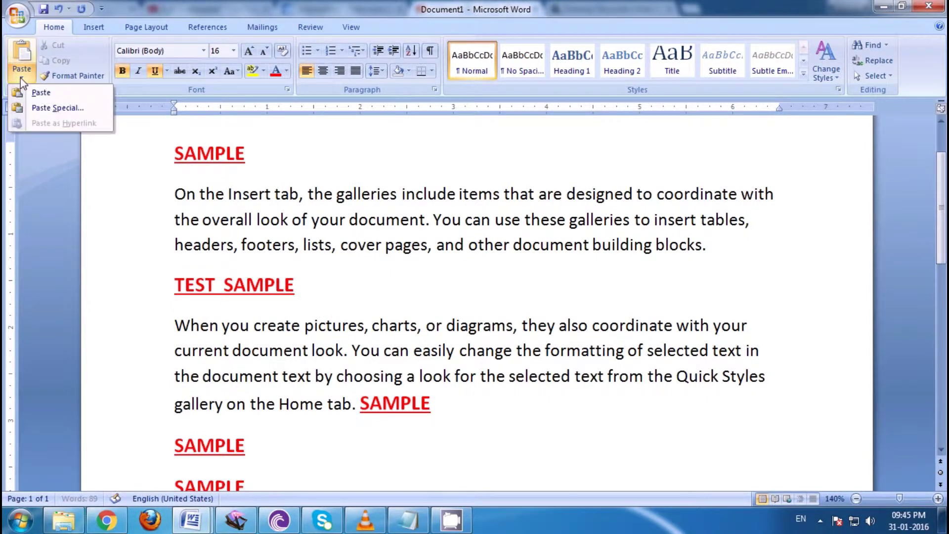
left_click(52, 109)
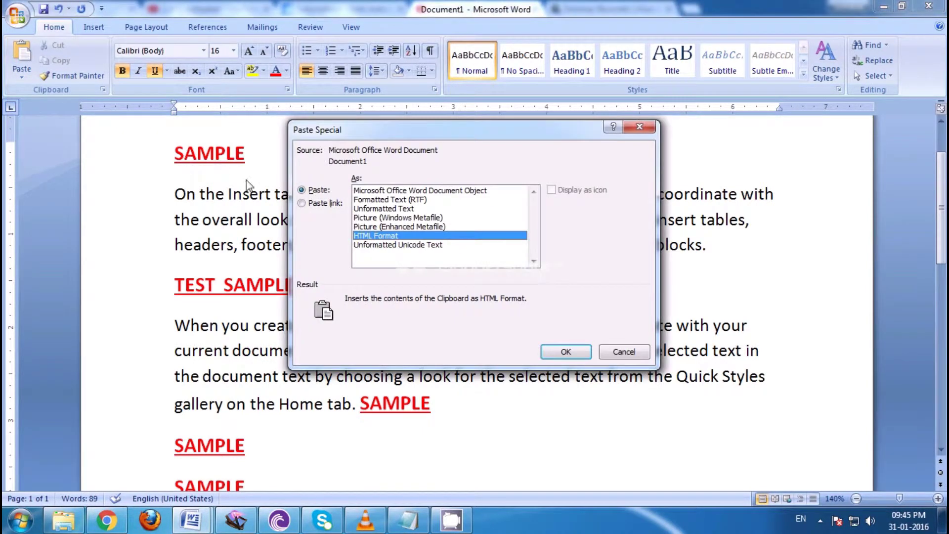
left_click(308, 202)
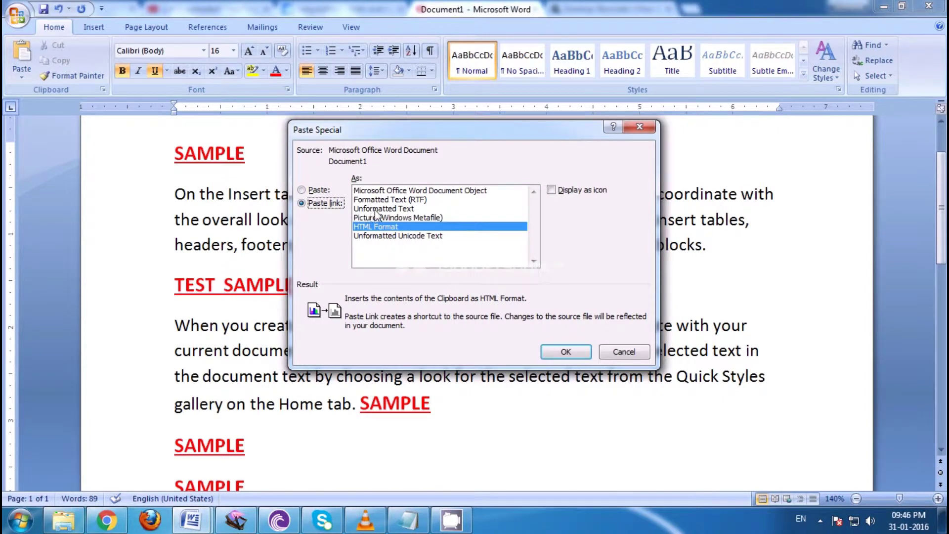
left_click(404, 209)
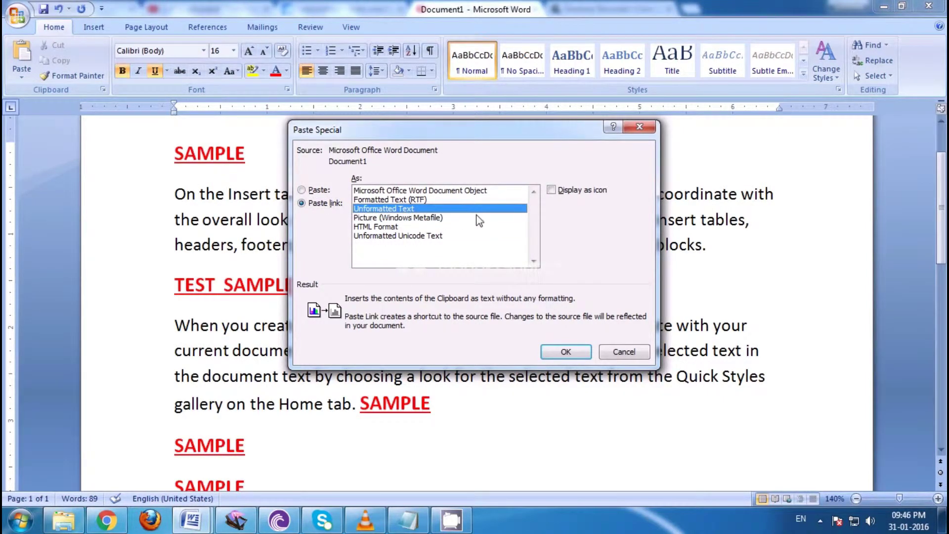
left_click(557, 347)
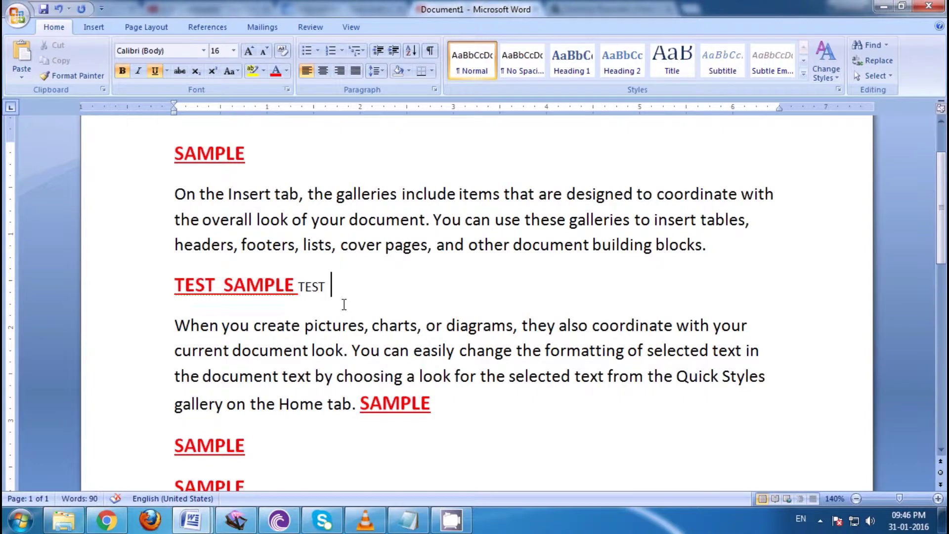
Use Paste Special to add another TEST as a linked Formatted Text (RTF) paste
left_click(21, 77)
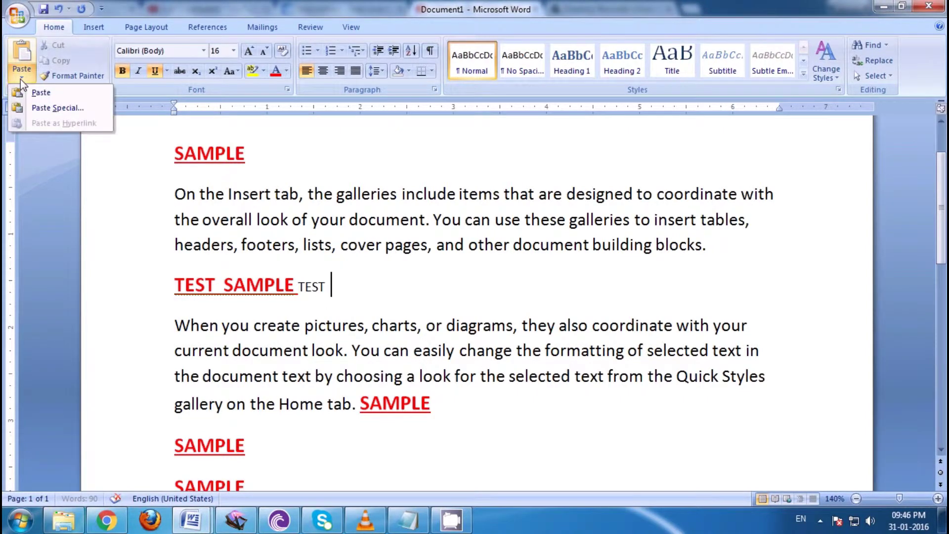
left_click(27, 107)
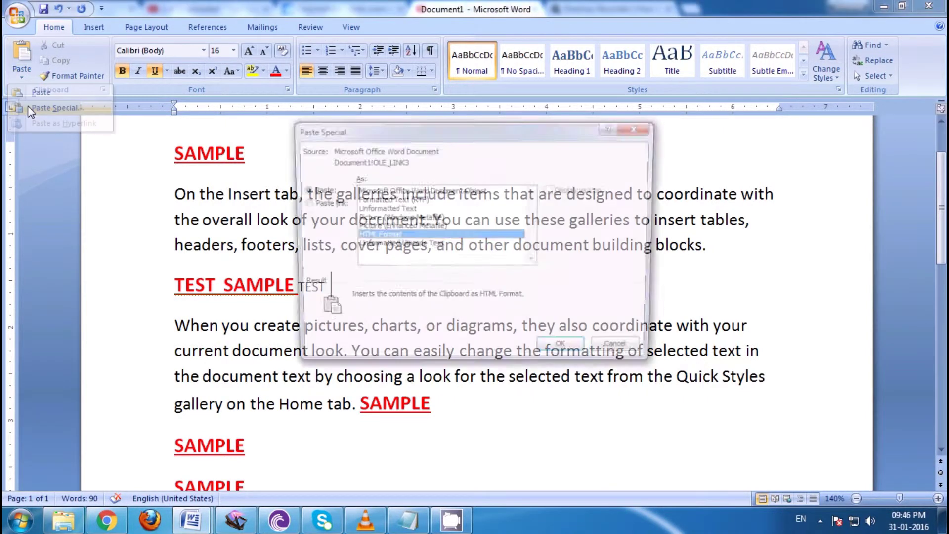
left_click(368, 200)
key("alt+l")
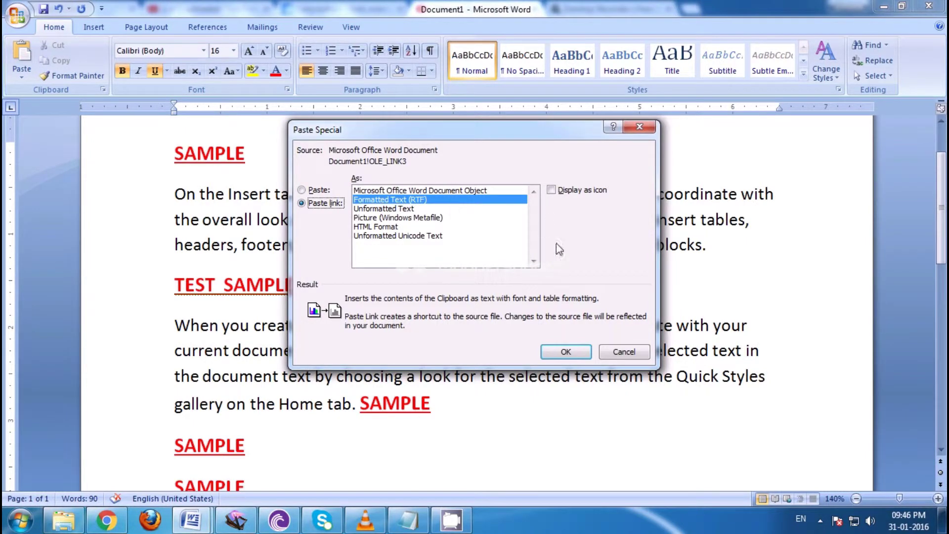
left_click(566, 351)
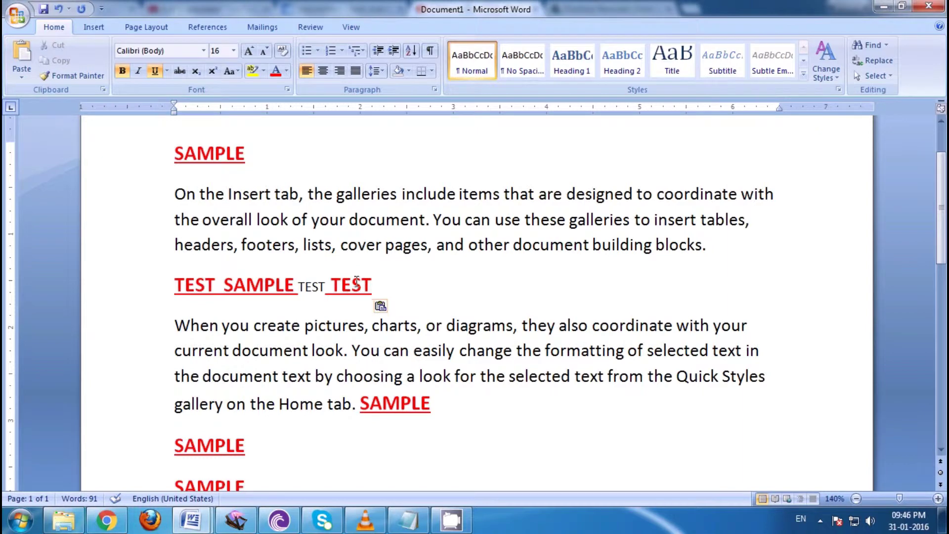
scroll(218, 435, "down", 1)
Type the heading 'Shortcut Key' below the last SAMPLE
left_click(212, 435)
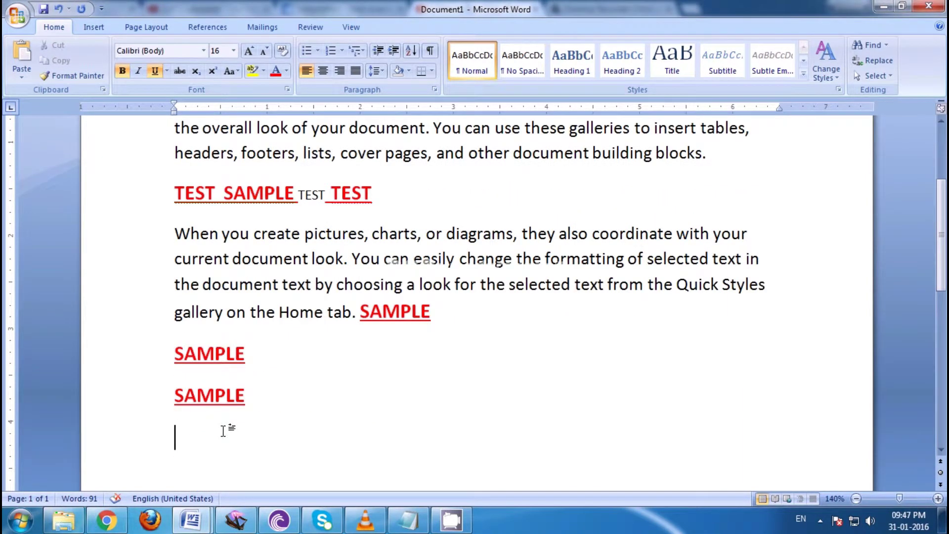
type("Sho")
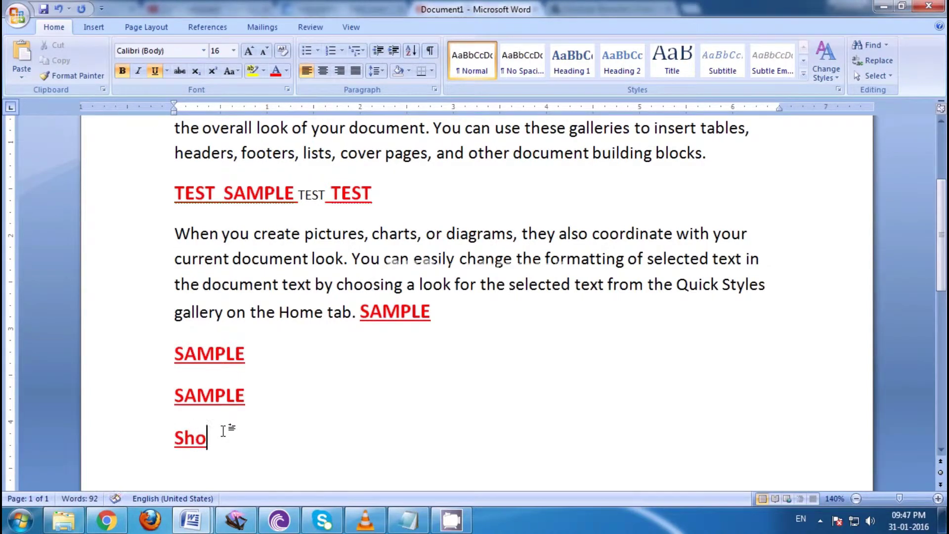
type("rtcut ")
type("Key")
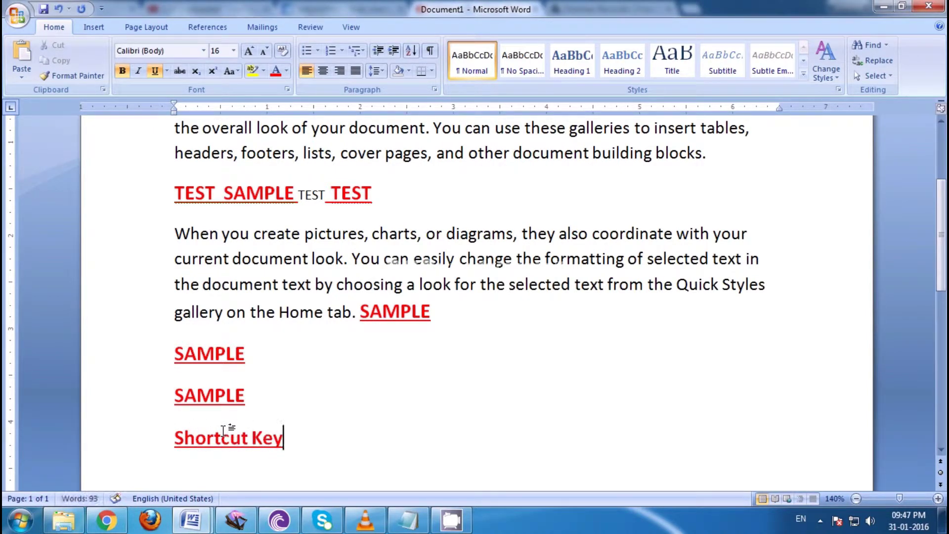
key("Return")
List 'Copy- CTRL+C', 'Cut-CTRL+X' and 'Paste-CTRL+V' on separate lines
type("Co")
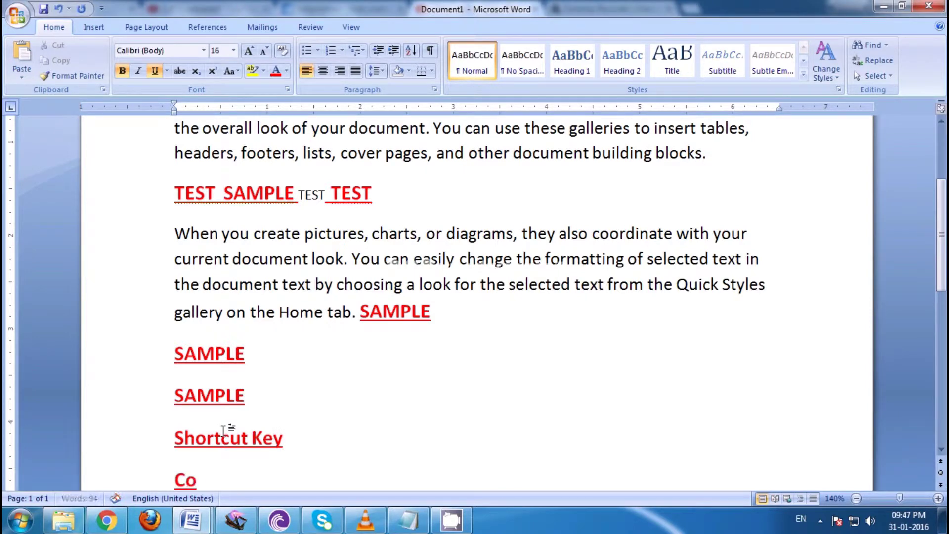
type("py-")
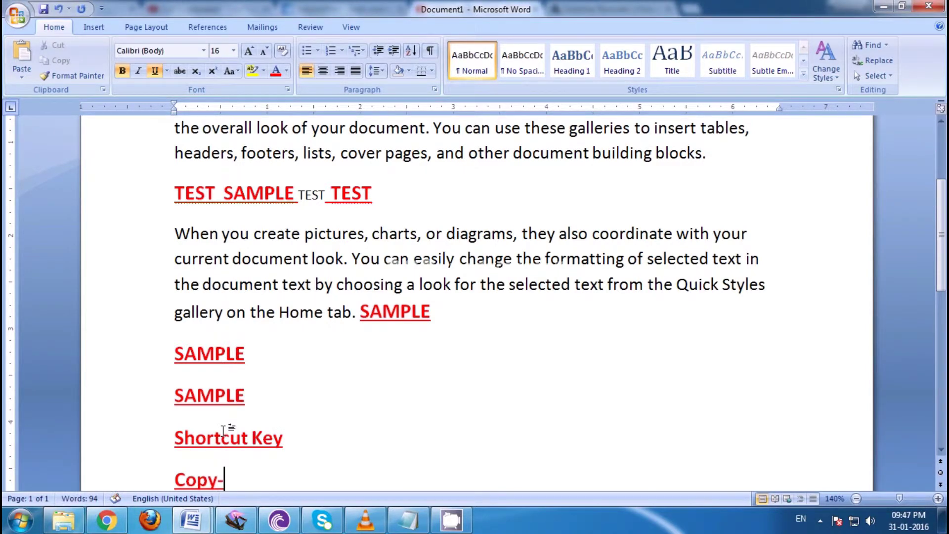
scroll(223, 431, "down", 1)
scroll(295, 409, "down", 1)
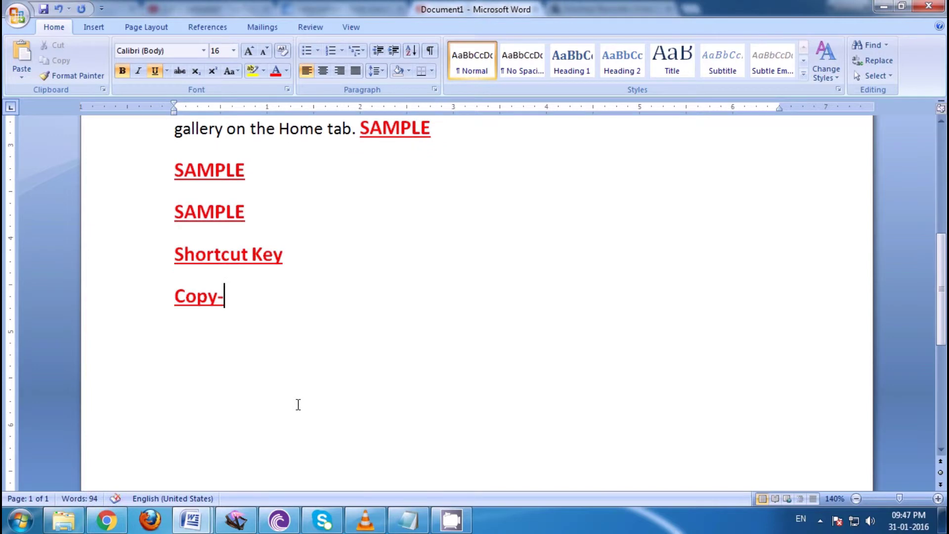
type(" CT")
type("RL+")
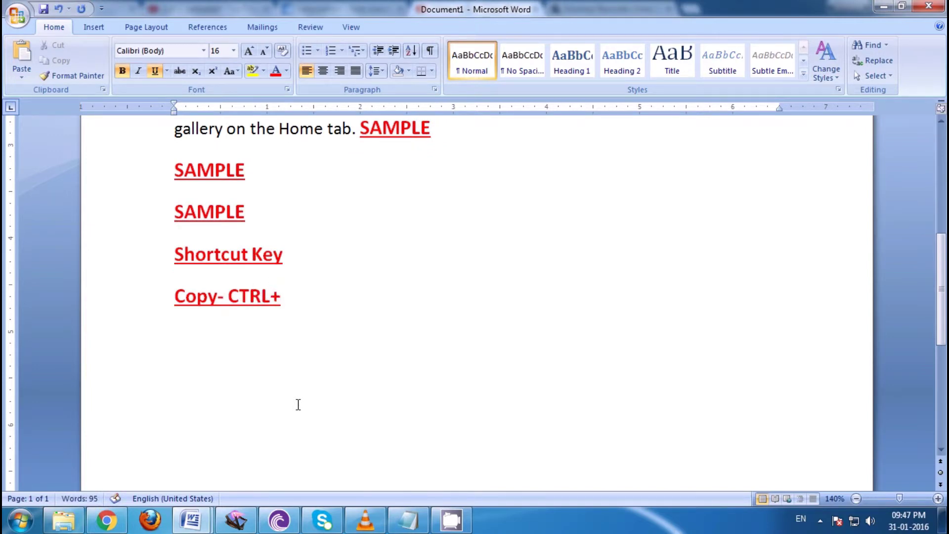
type("C")
key("Return")
type("C")
type("ut-")
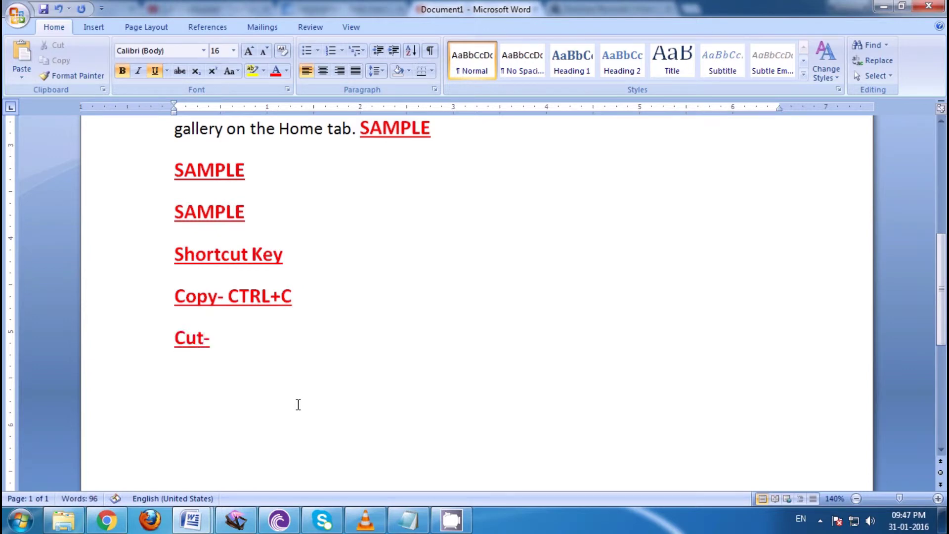
type("CTRL")
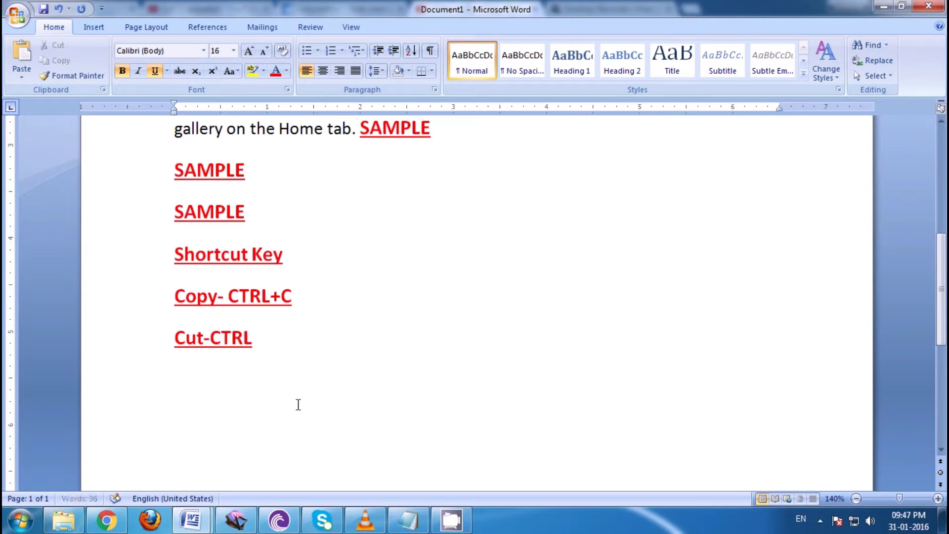
type("+X ")
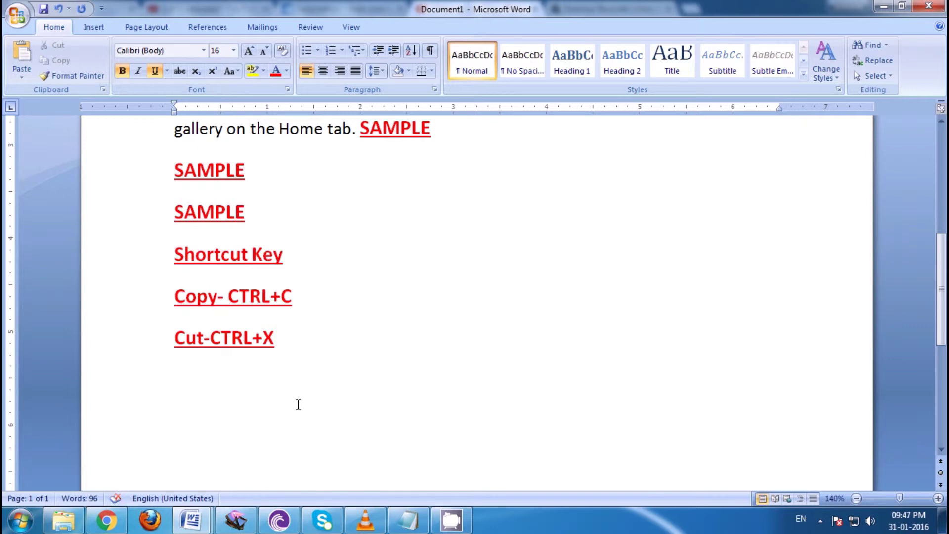
type("Paste")
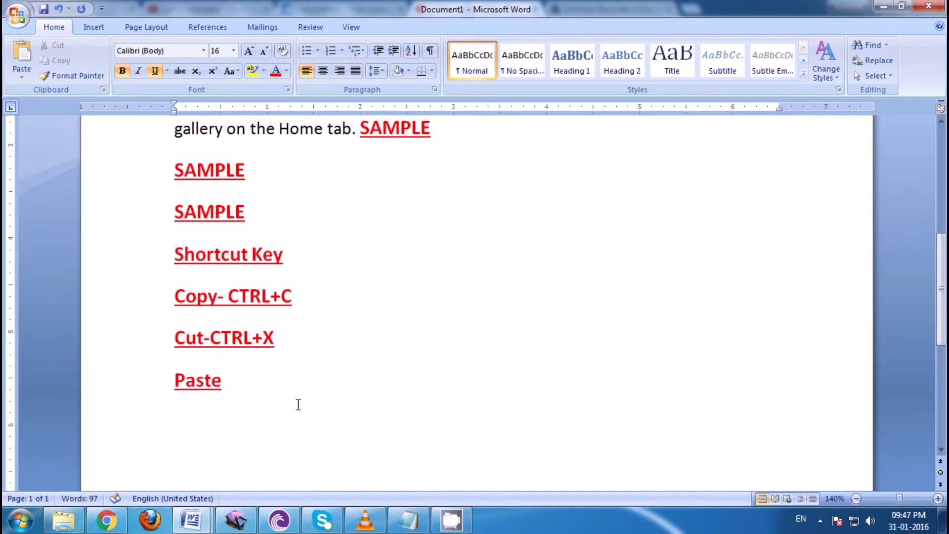
type("-")
type("CTRL")
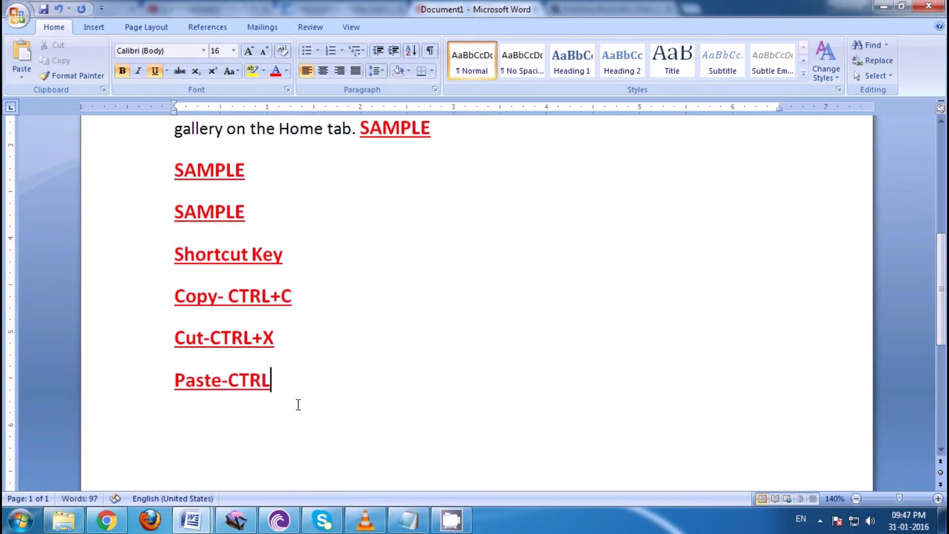
type("+V")
key("Return")
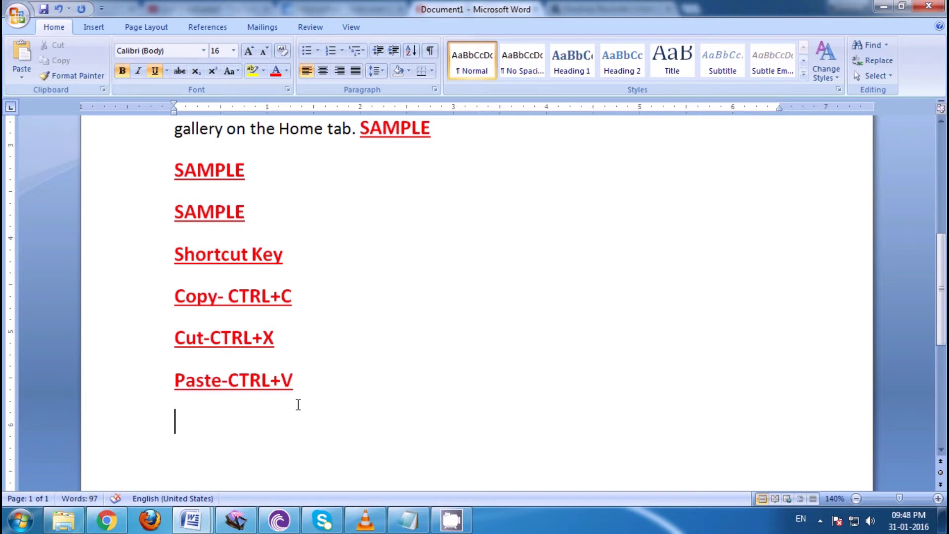
Add the line 'Paste Special-ALT+CTRL+V' below 'Paste-CTRL+V' in the shortcut list
type("Paste ")
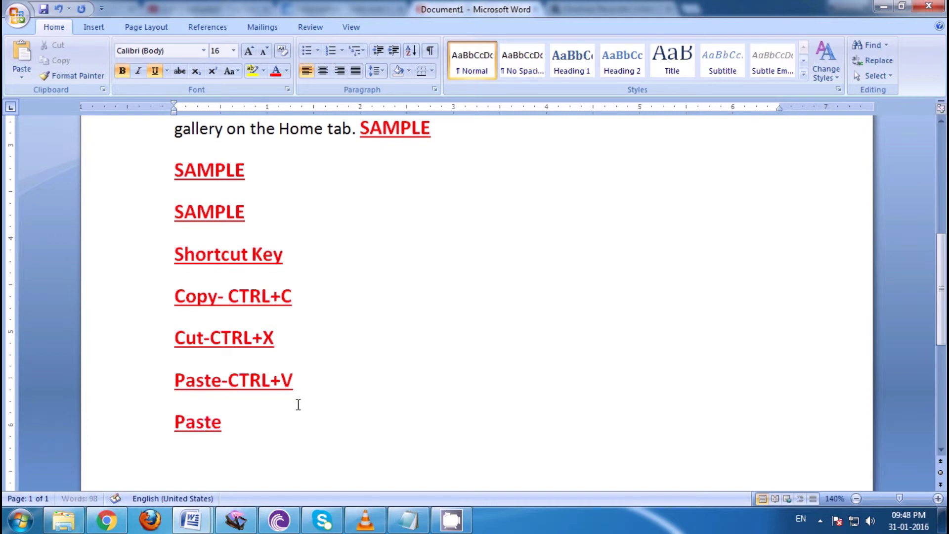
type("S")
type("pec")
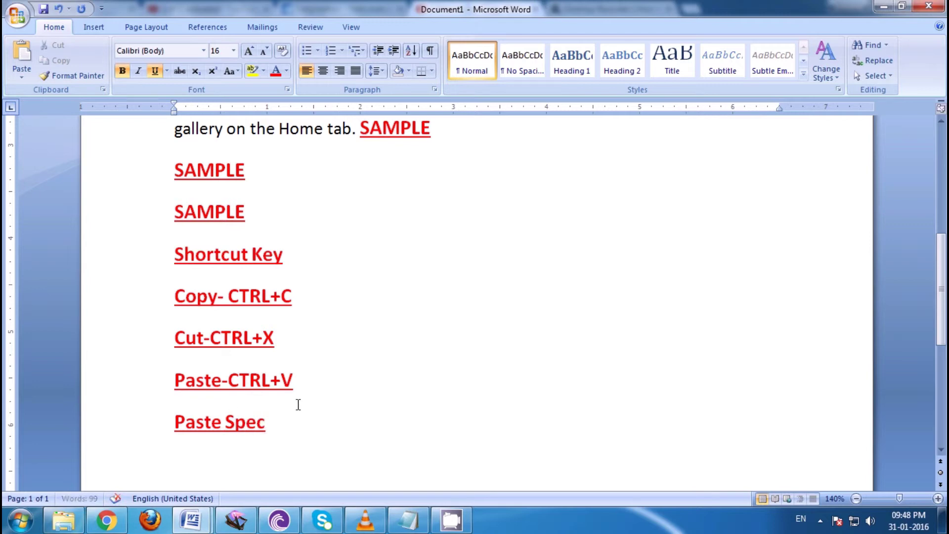
type("ial-")
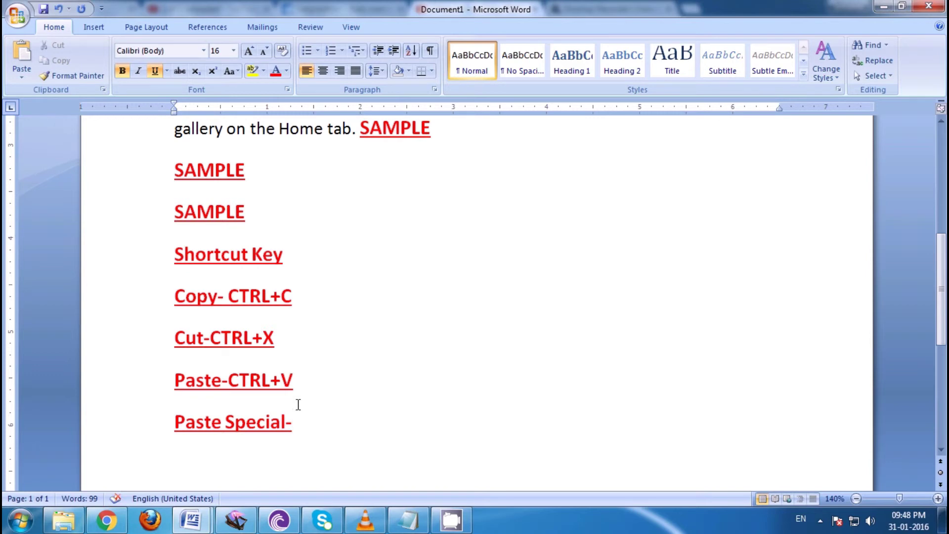
type("ALT")
type("+CTRL")
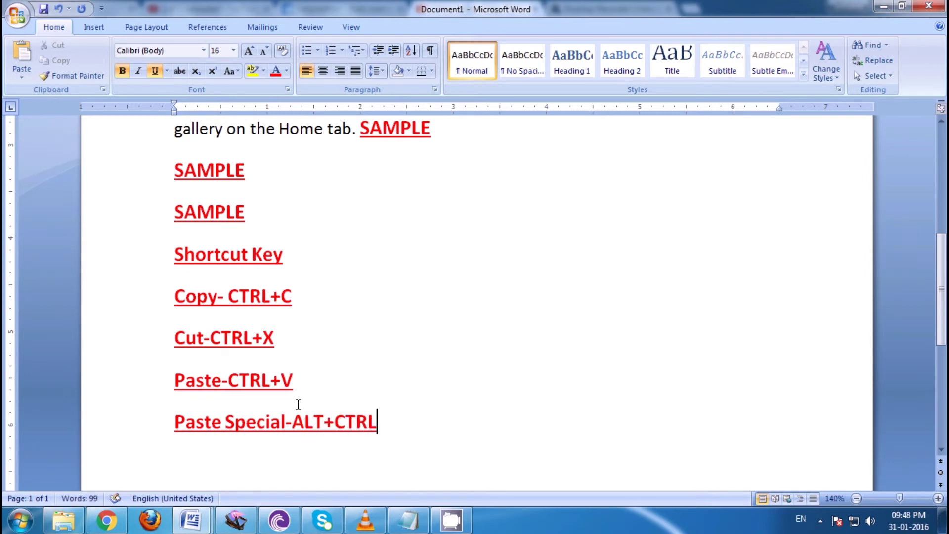
type("+")
type("V")
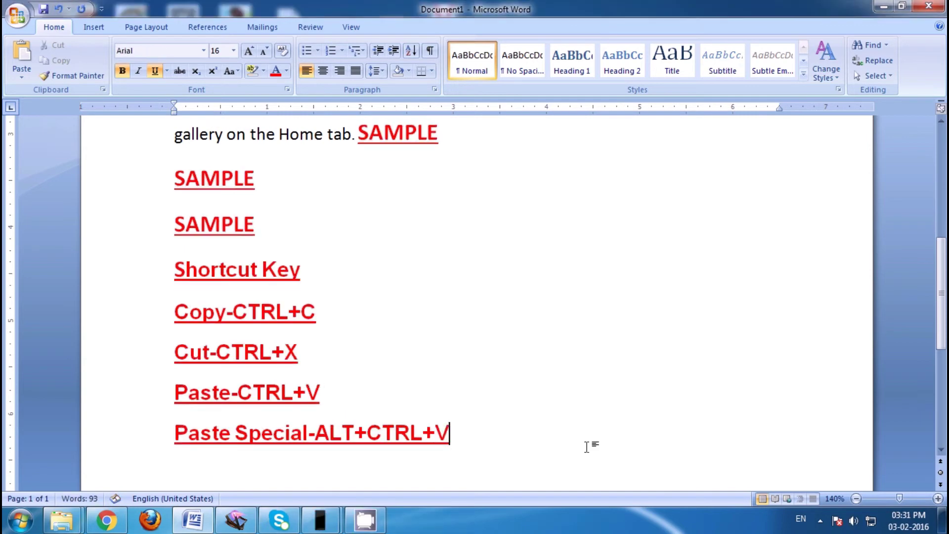